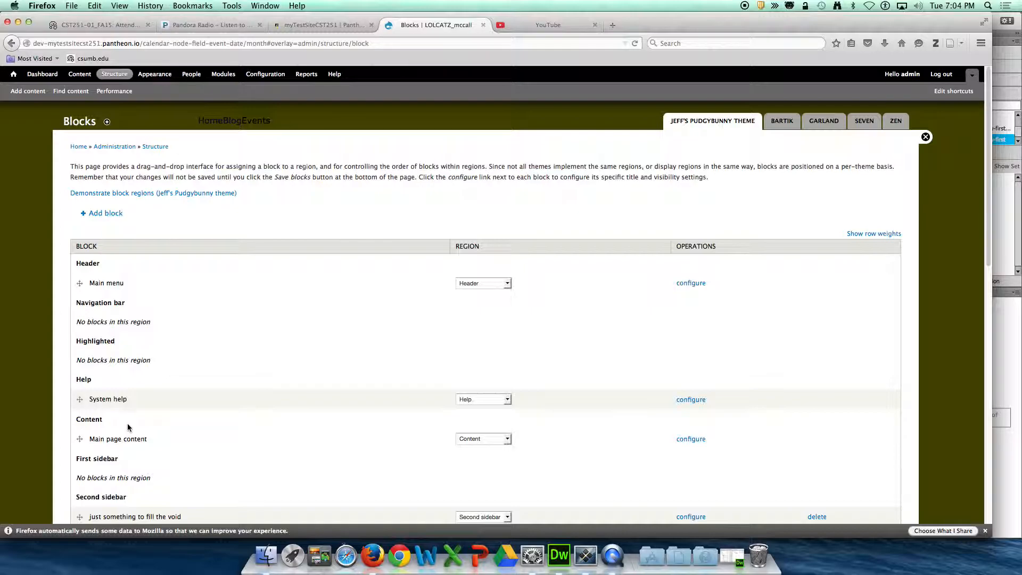
Close the Blocks administration page and open the site's Home page.
scroll(154, 452, down, 1)
scroll(154, 452, down, 5)
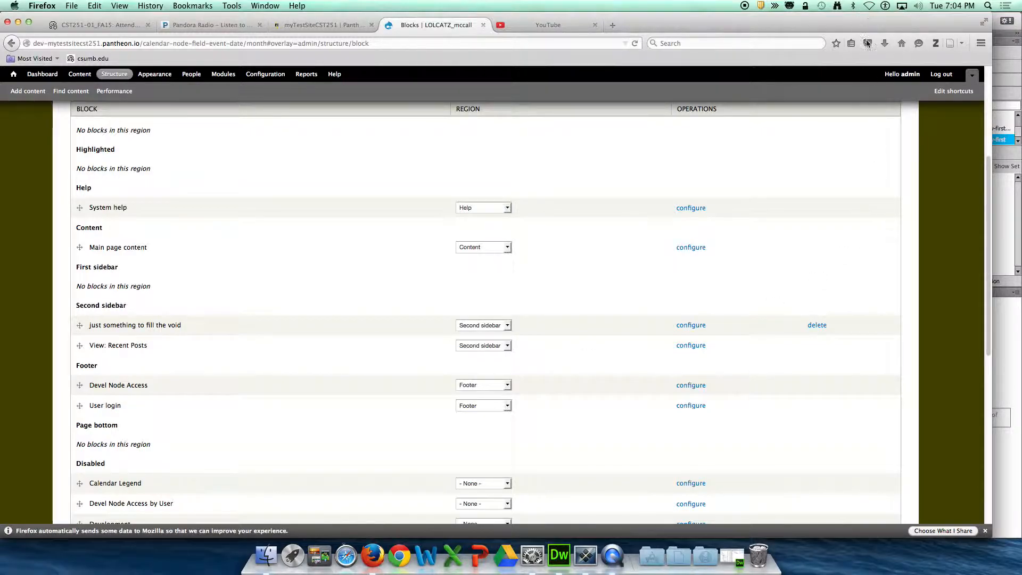
scroll(886, 124, down, 1)
scroll(886, 123, up, 10)
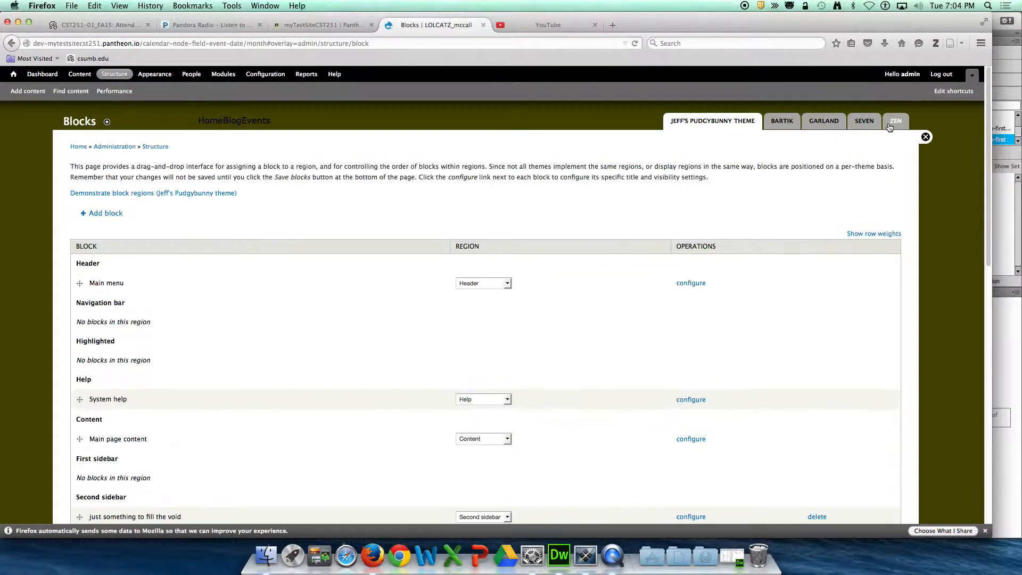
click(924, 136)
click(206, 123)
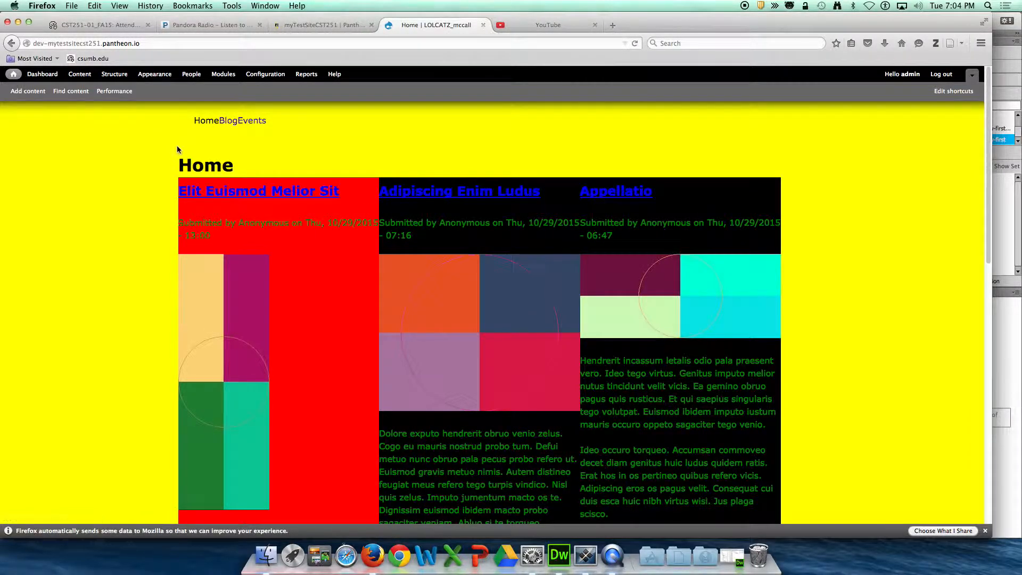
Inspect the Home page's markup, examining its header, content and navigation elements and how the page is laid out without sidebars.
right_click(207, 131)
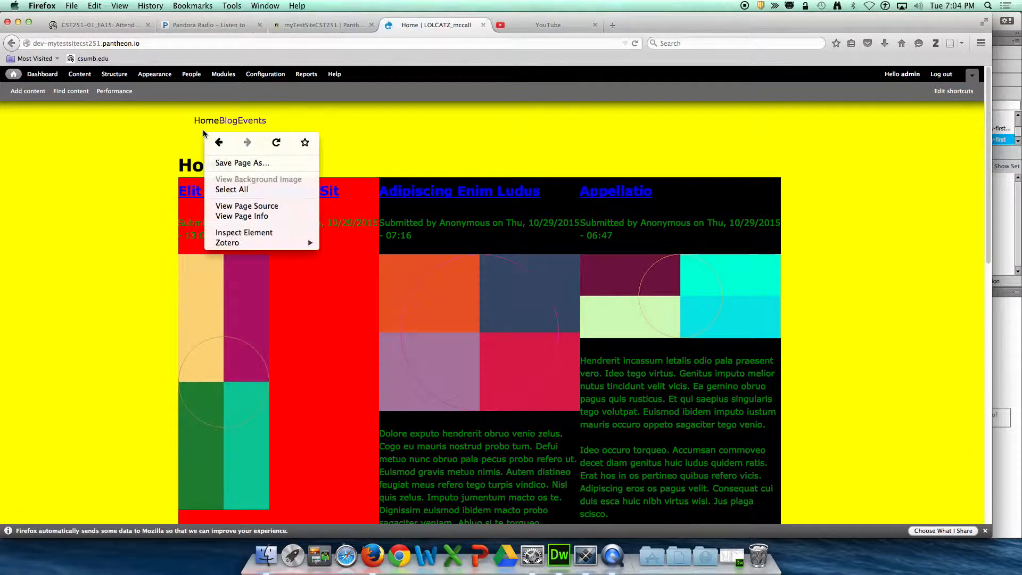
click(217, 233)
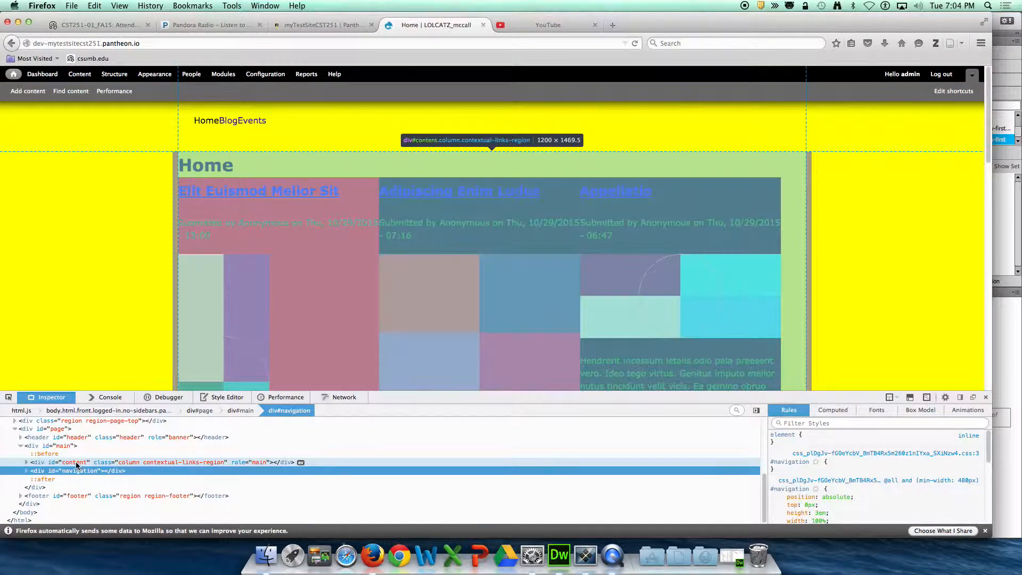
click(77, 463)
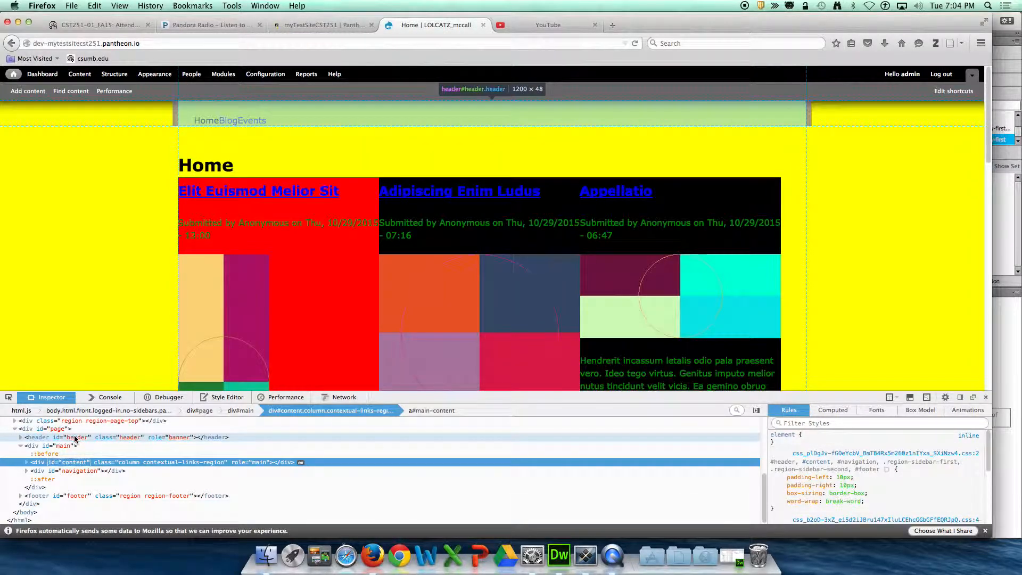
click(76, 438)
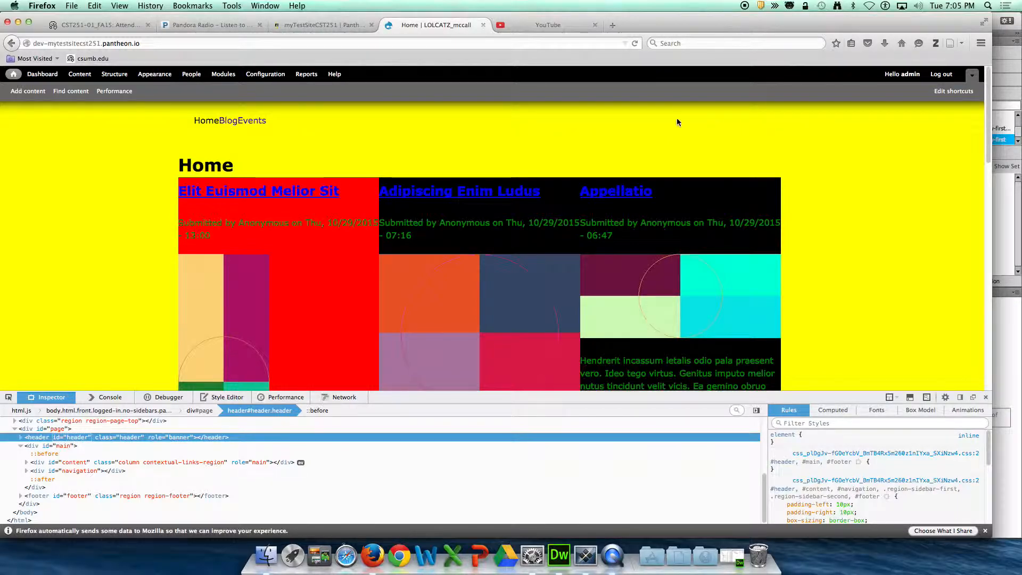
scroll(481, 289, down, 10)
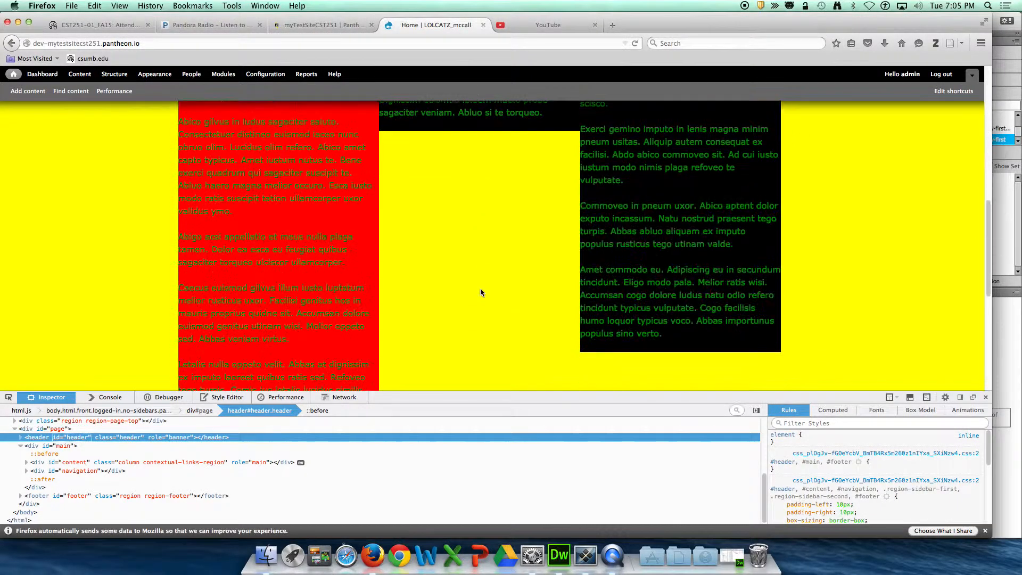
scroll(481, 290, down, 5)
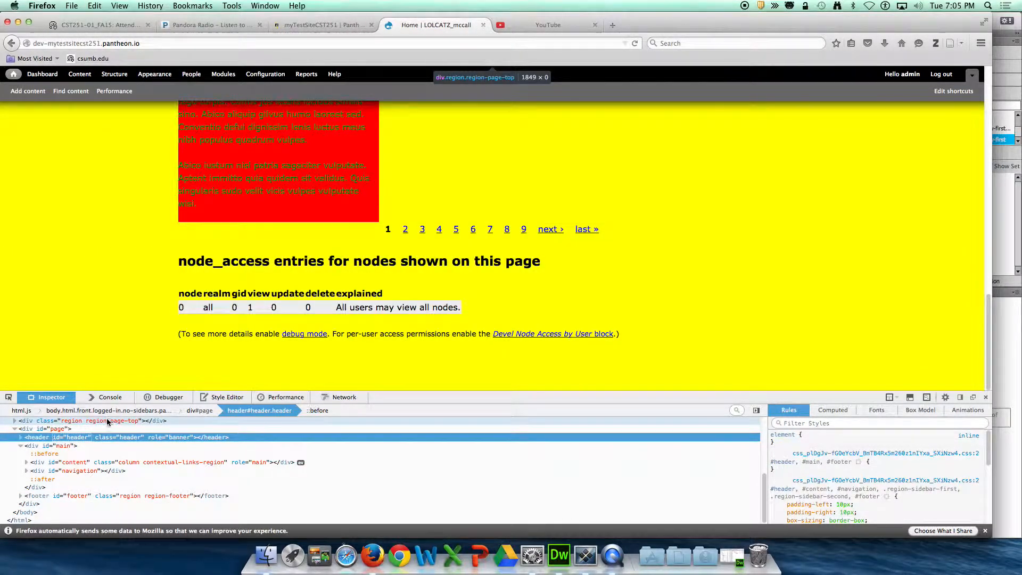
scroll(114, 436, up, 4)
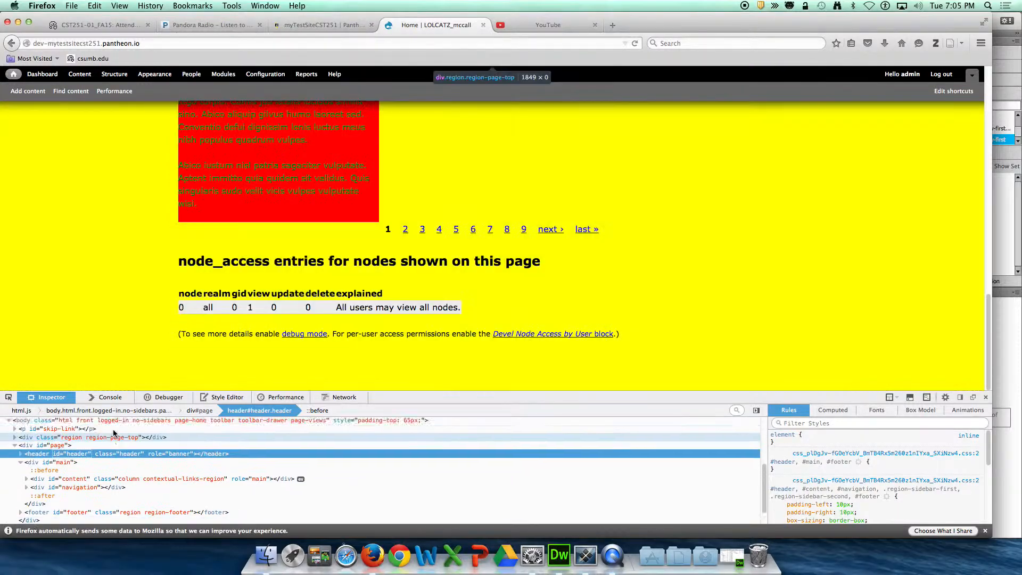
scroll(114, 436, down, 4)
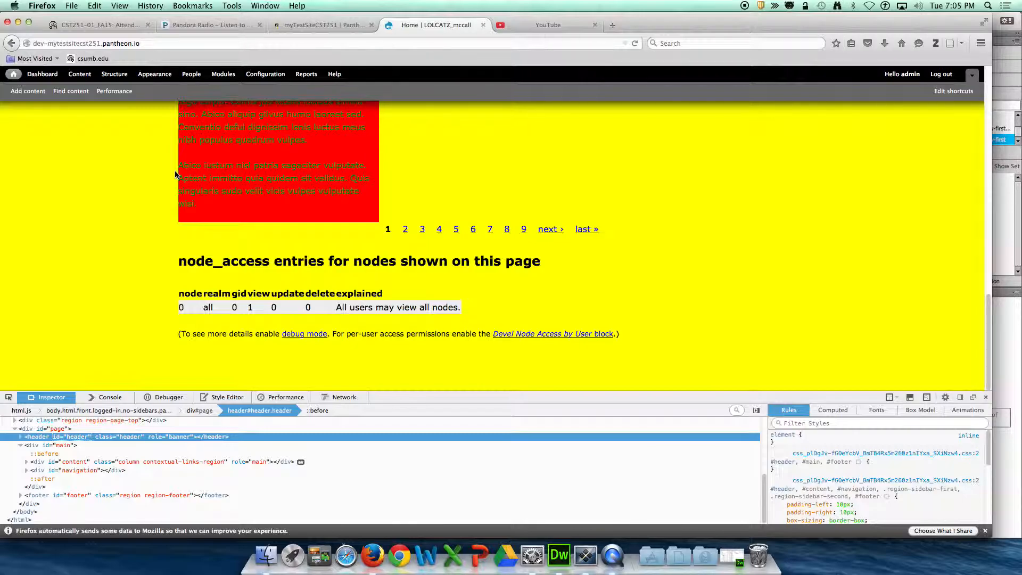
scroll(189, 157, up, 15)
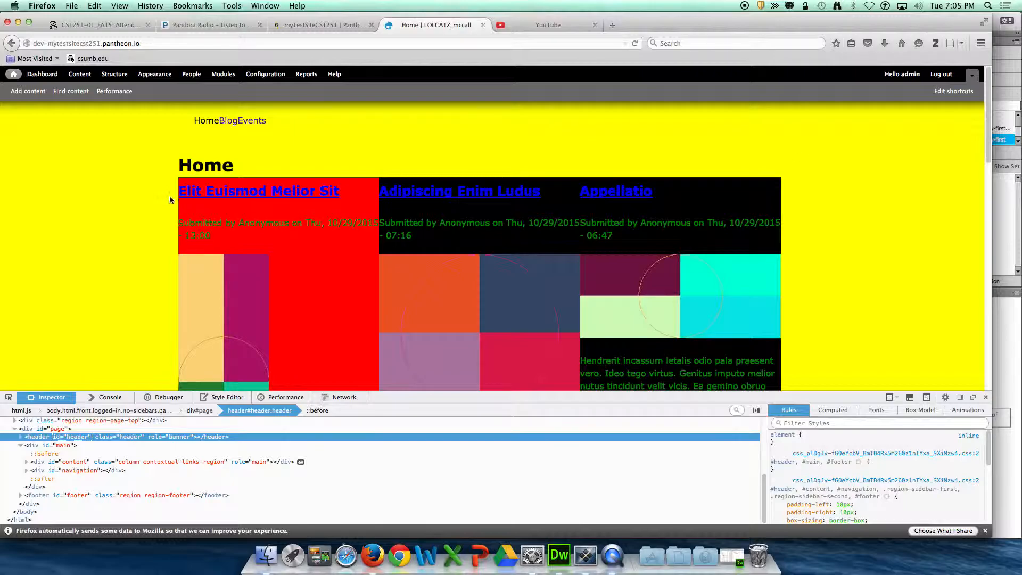
Open the Blocks administration page from the site's structure settings.
click(80, 75)
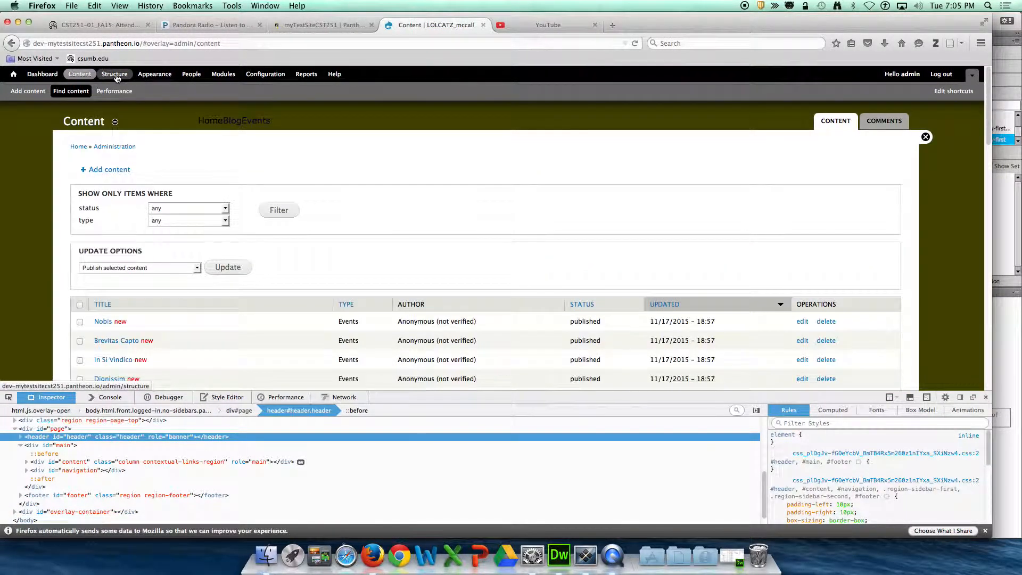
click(115, 75)
click(97, 166)
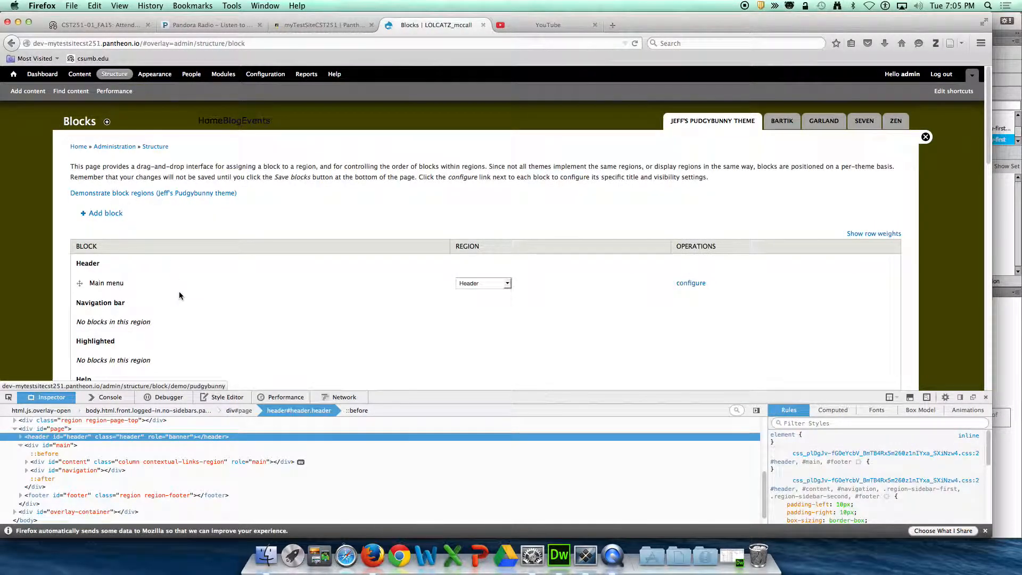
scroll(218, 322, down, 5)
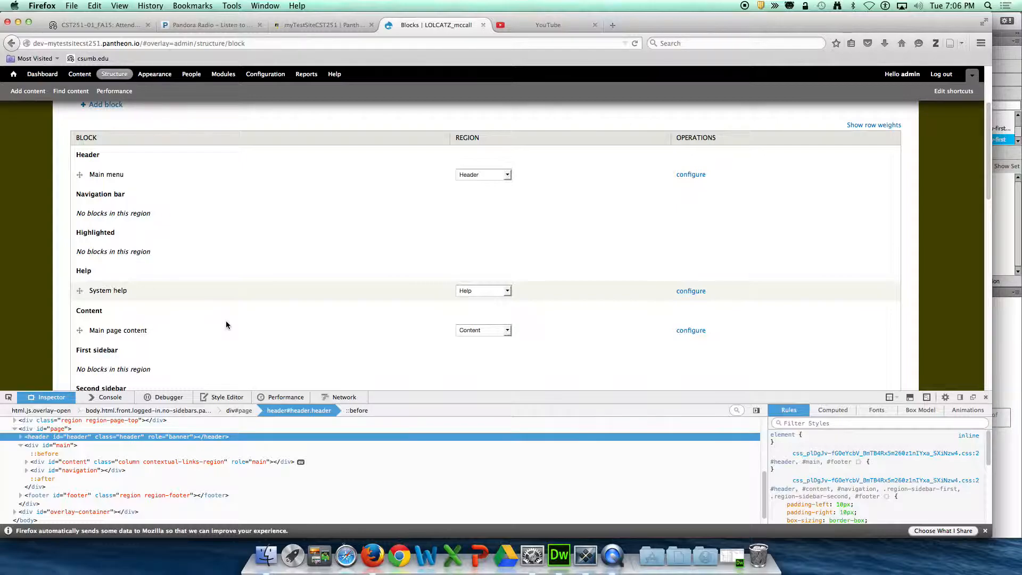
scroll(215, 323, up, 5)
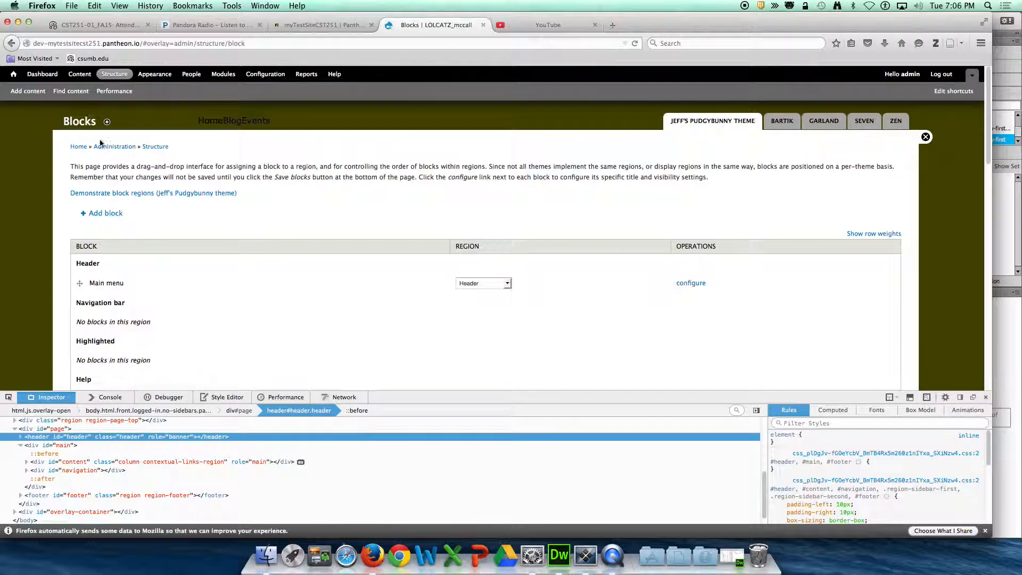
Assign the disabled "View: Events: Upcoming" block to the Second sidebar region in the block list.
scroll(185, 335, down, 5)
scroll(184, 333, down, 2)
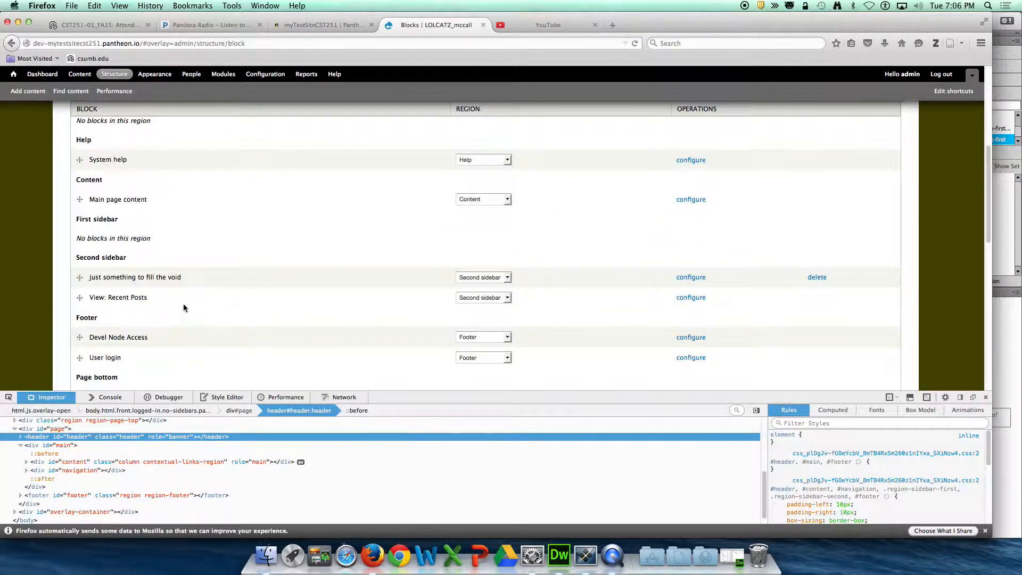
scroll(183, 303, down, 3)
scroll(195, 302, down, 4)
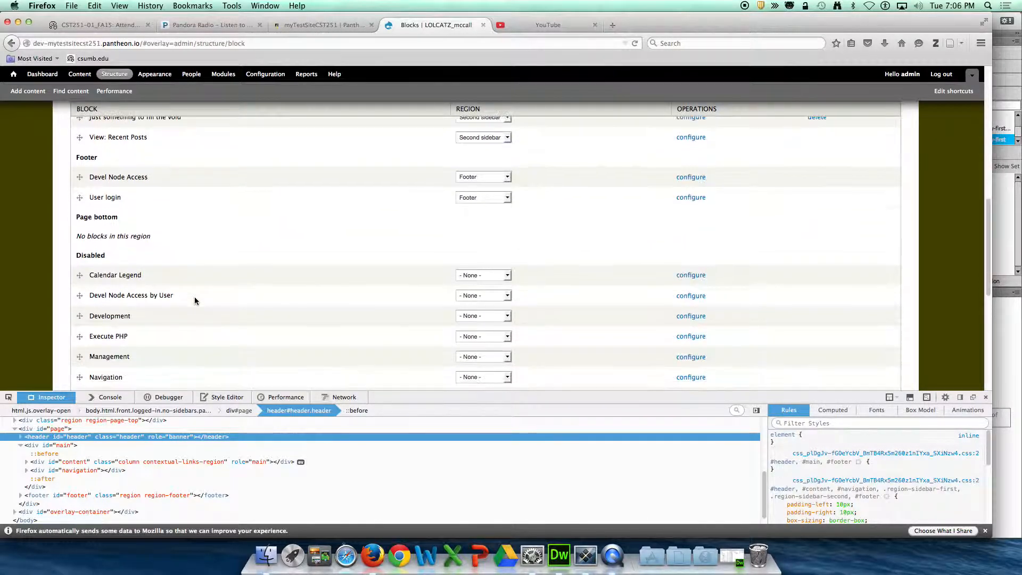
scroll(194, 302, down, 7)
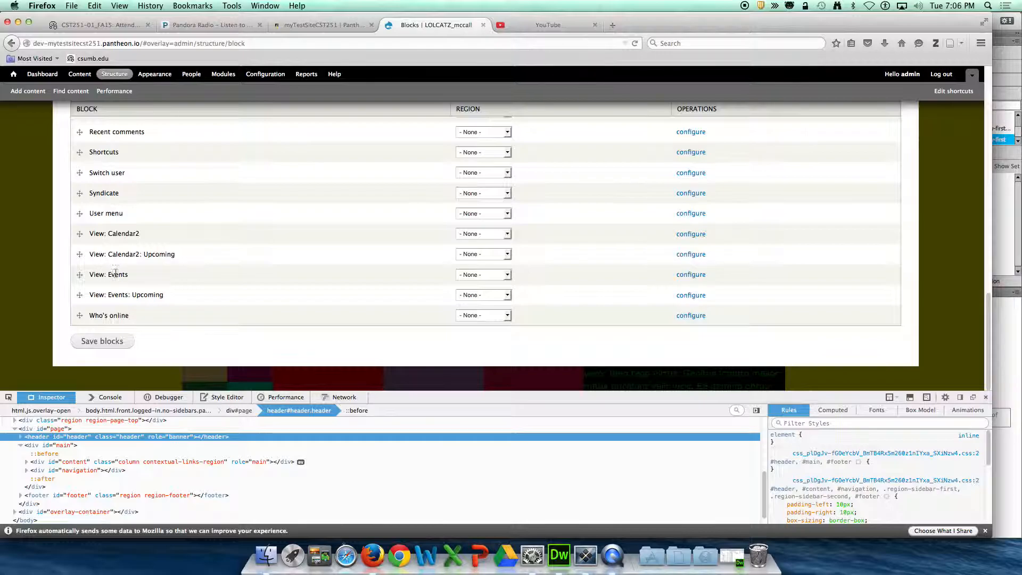
click(507, 276)
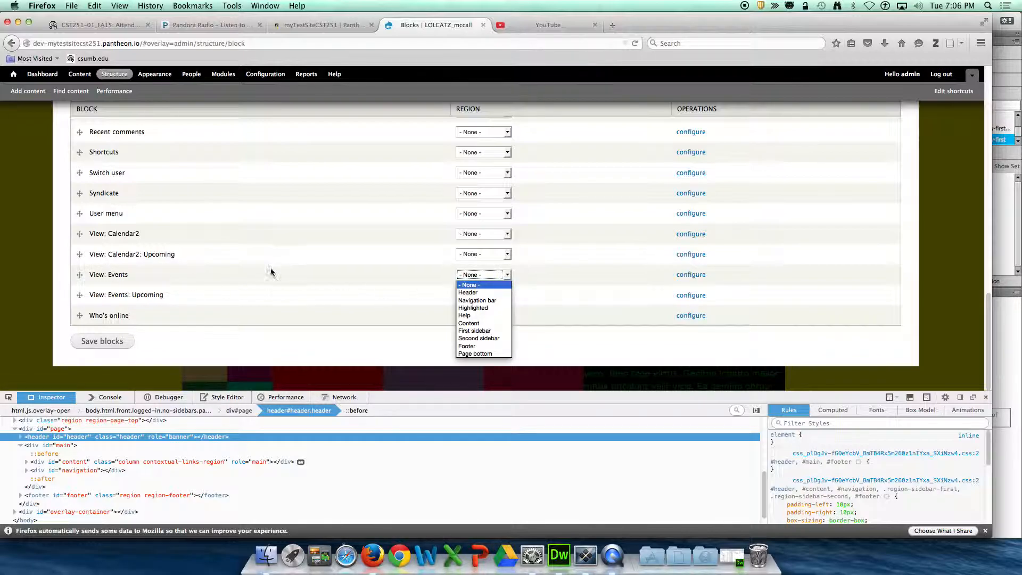
click(275, 299)
click(507, 296)
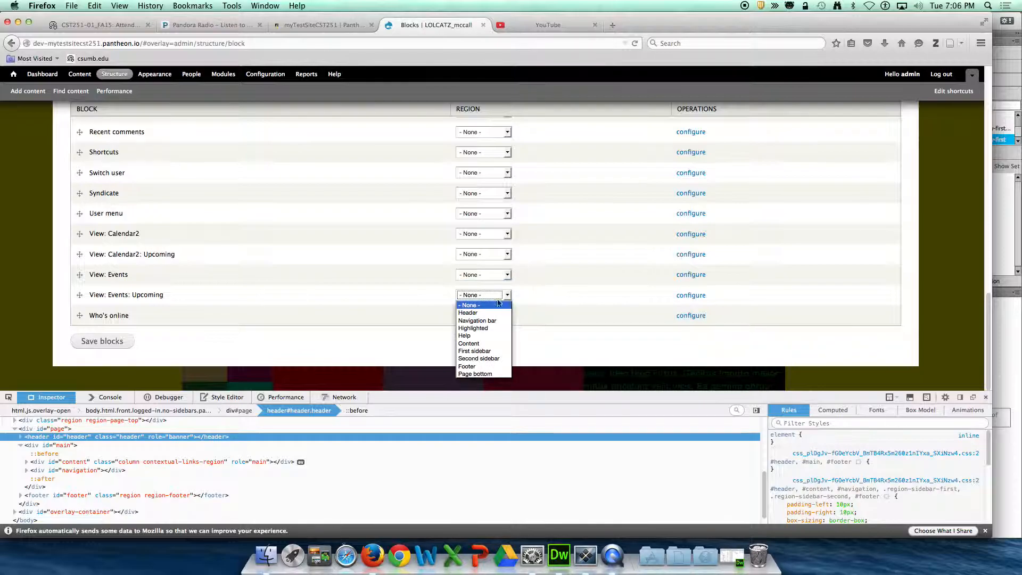
click(476, 358)
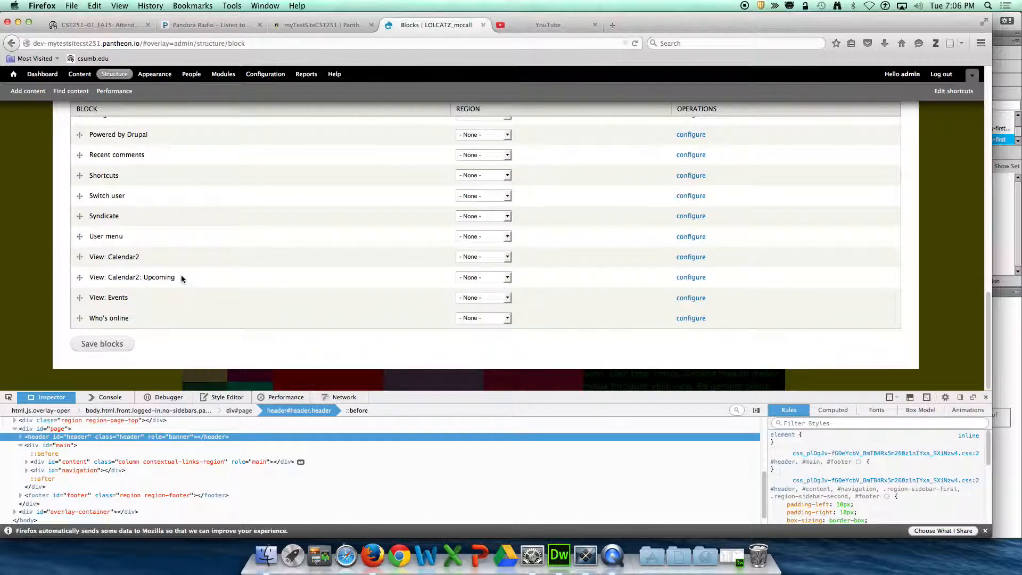
Open the configuration page of the "View: Events: Upcoming" block.
scroll(181, 276, up, 20)
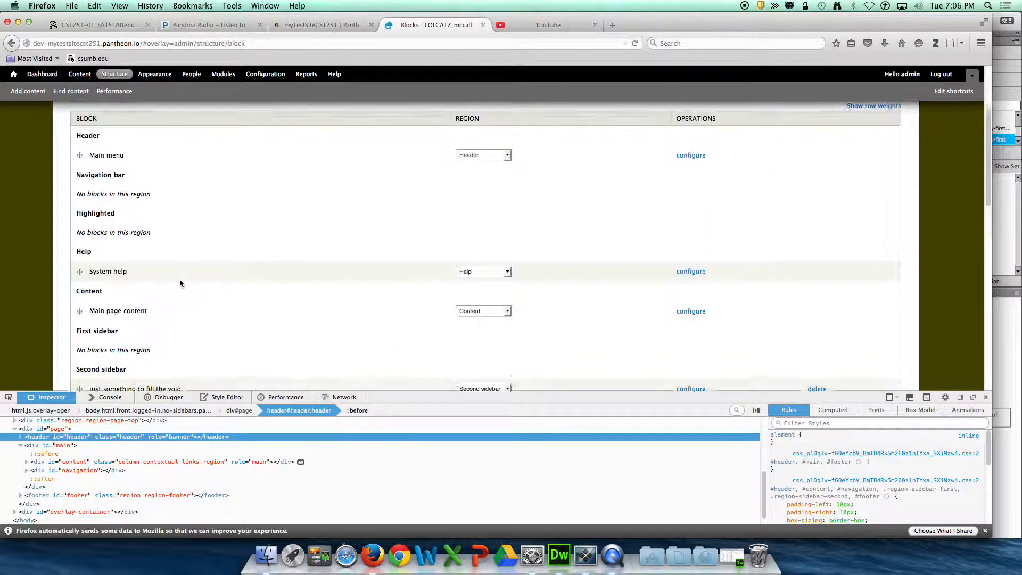
scroll(180, 282, down, 5)
scroll(180, 282, down, 1)
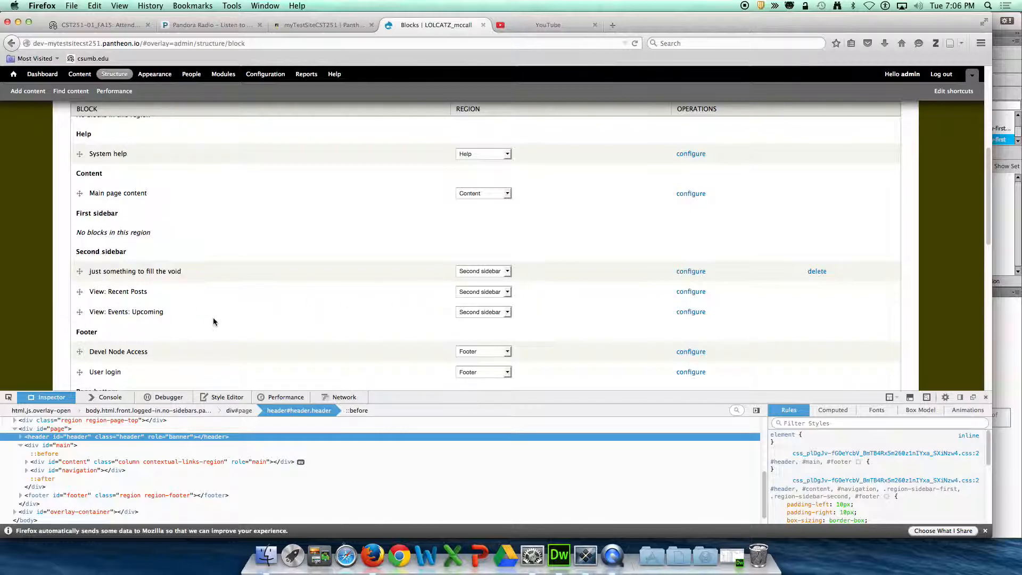
click(690, 313)
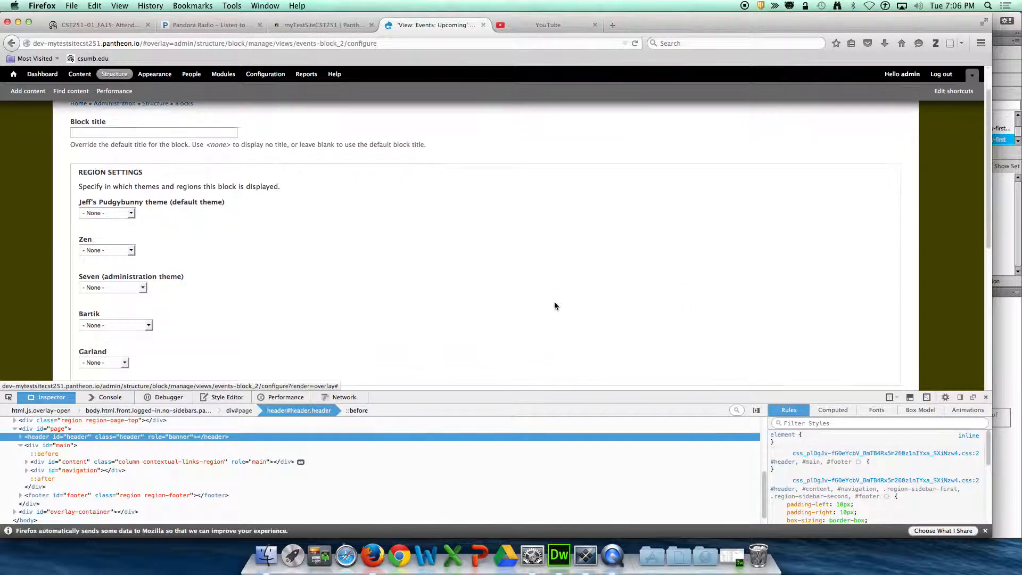
Set the block's region for Jeff's Pudgybunny theme to Second sidebar.
scroll(555, 306, down, 1)
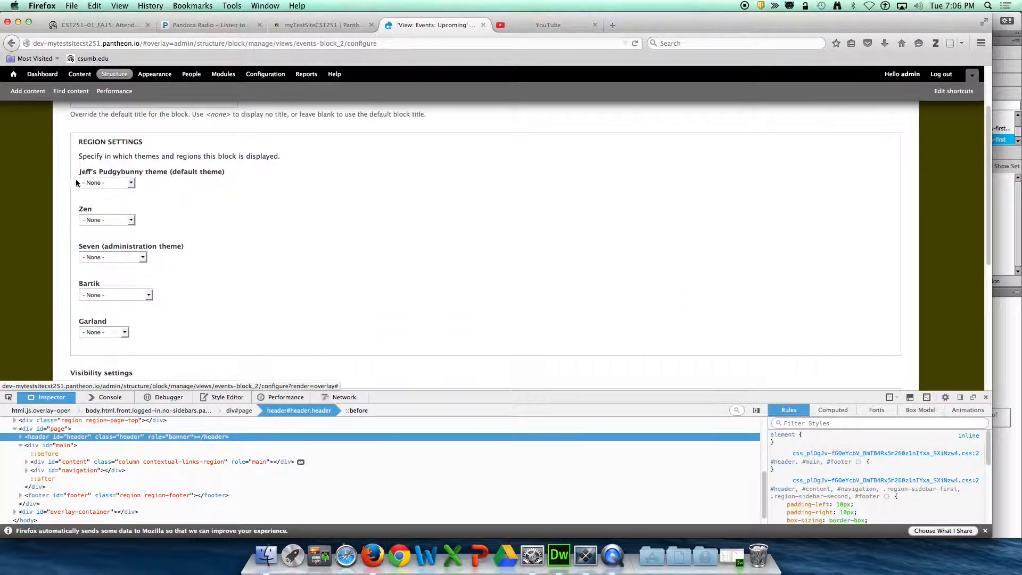
click(118, 183)
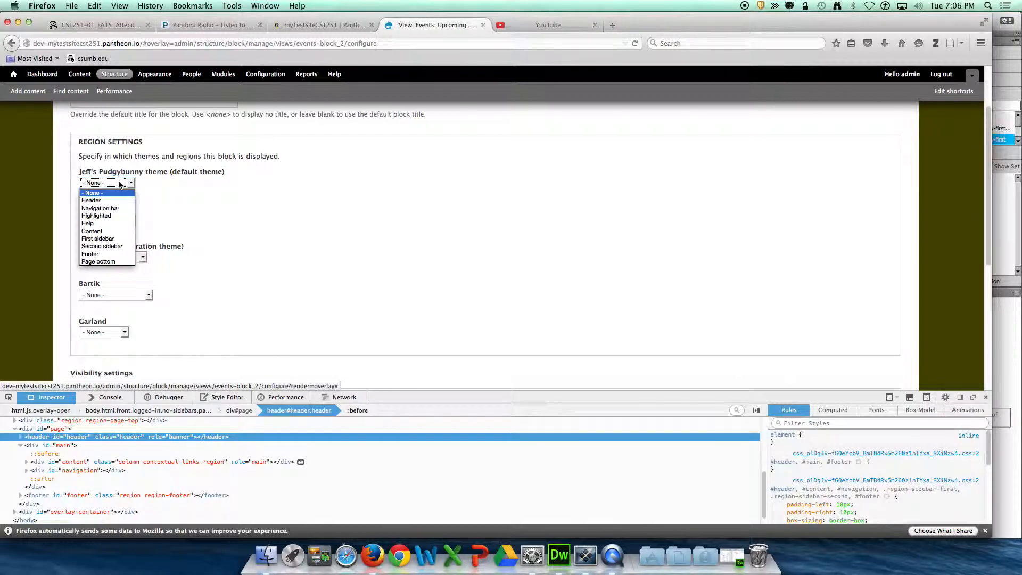
click(94, 246)
Restrict the block's visibility to only the listed page "home" and save the block.
scroll(171, 223, down, 2)
scroll(172, 228, down, 4)
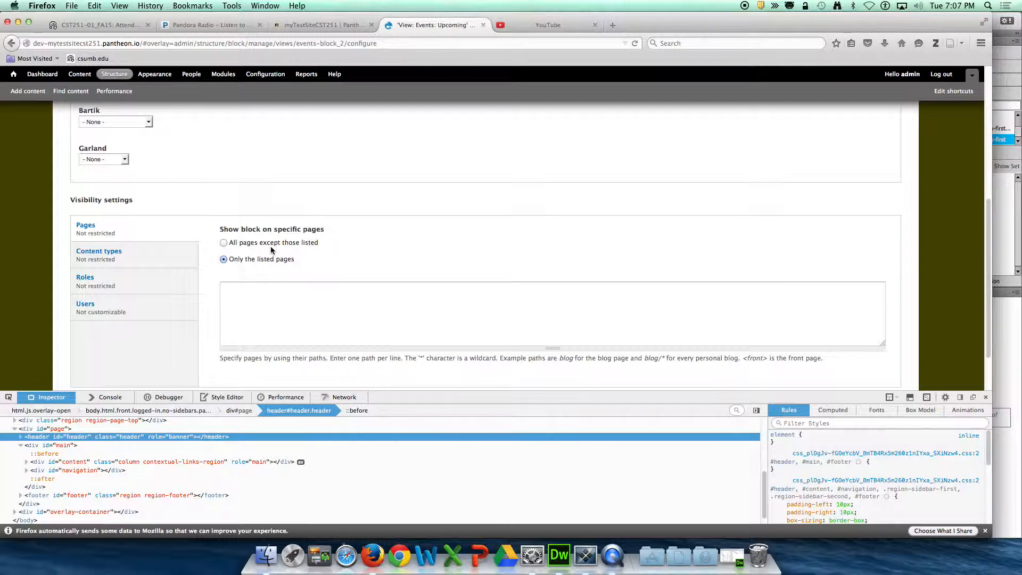
click(251, 298)
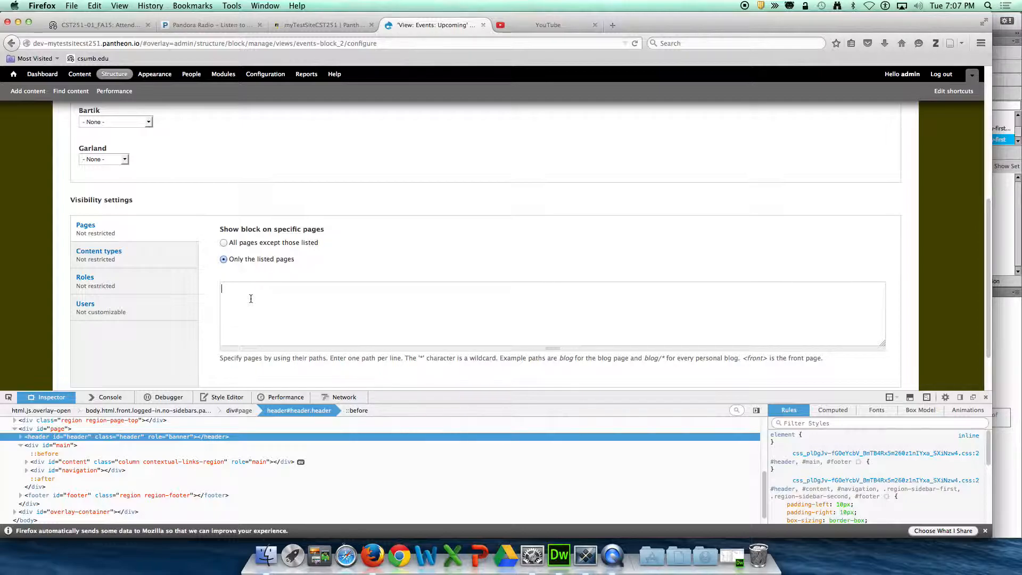
text(home)
scroll(270, 269, down, 2)
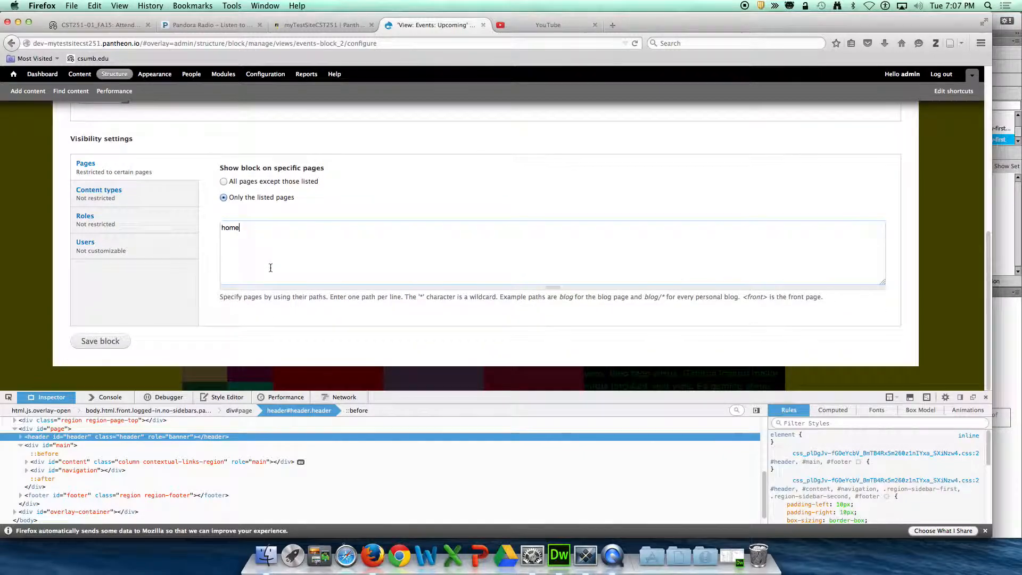
click(93, 343)
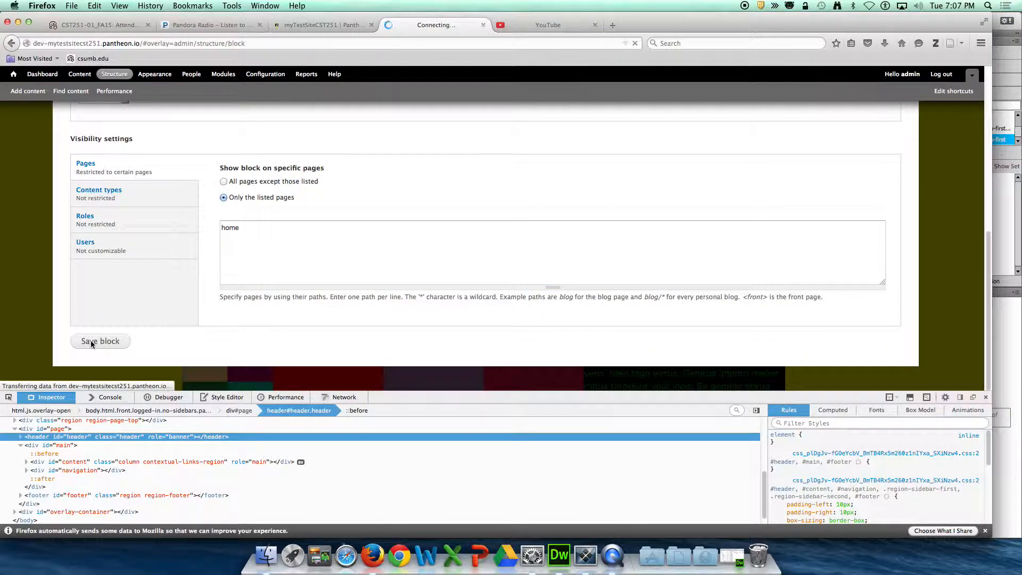
Check the Second sidebar's blocks and close the Blocks page to return to the Home page.
scroll(216, 260, down, 5)
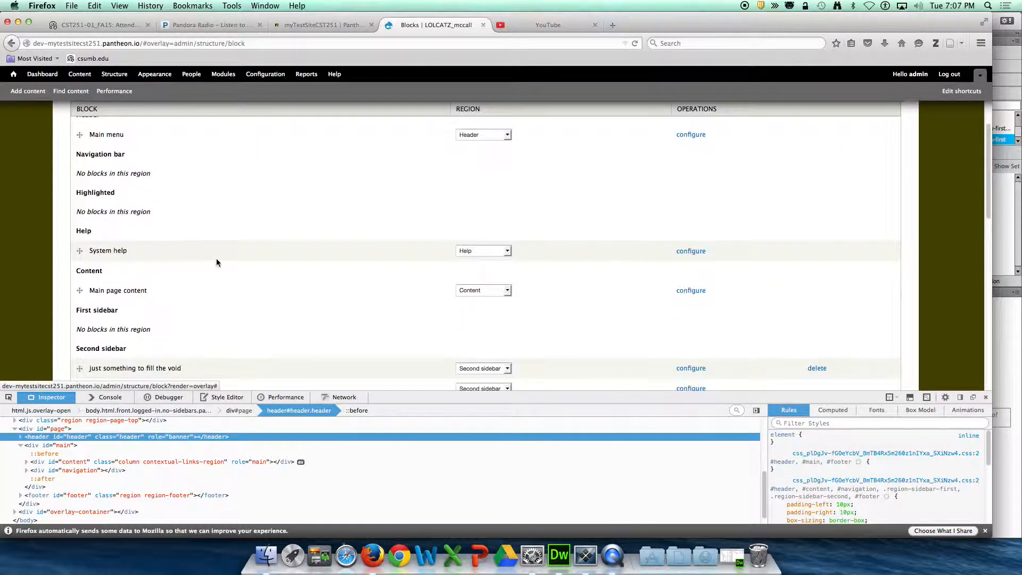
scroll(215, 261, down, 2)
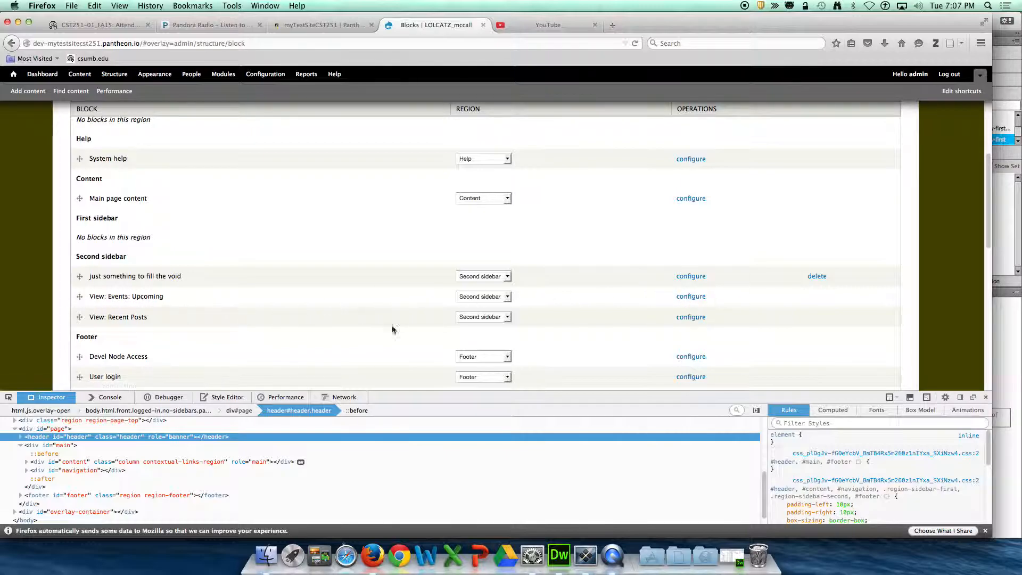
scroll(425, 321, up, 7)
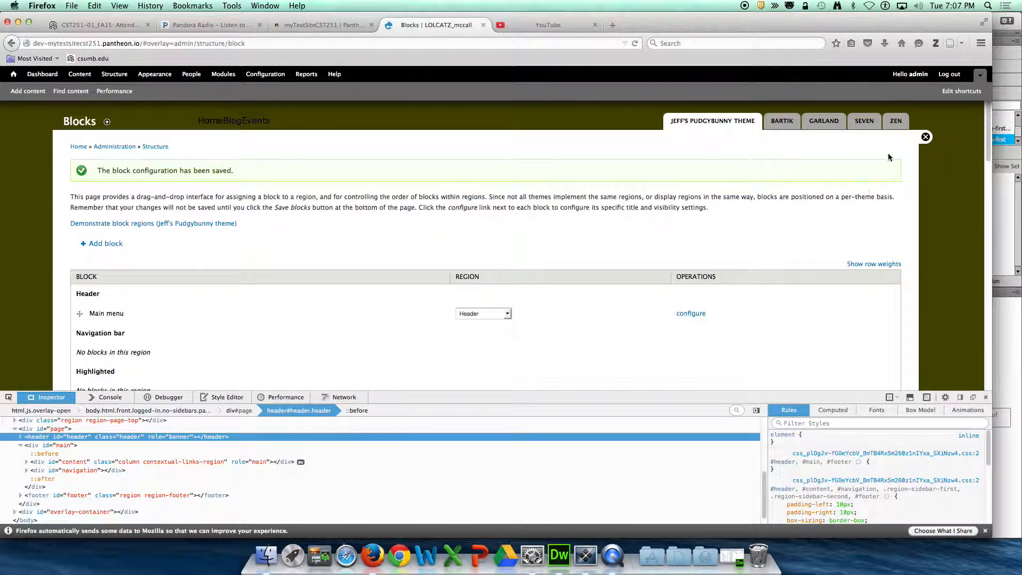
click(925, 138)
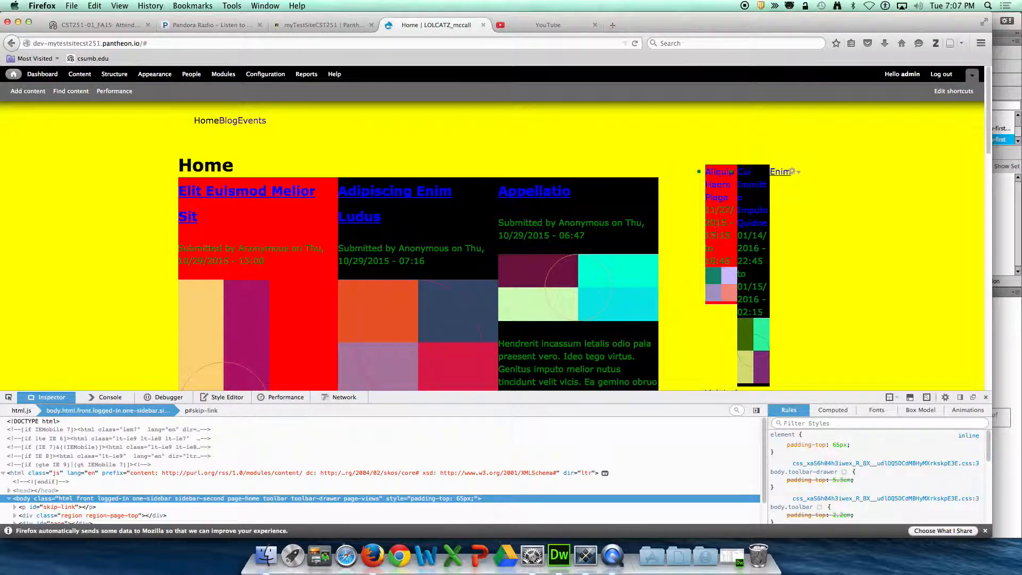
Examine the upcoming events listed in the Home page's second sidebar and open the Blog page.
scroll(693, 215, down, 10)
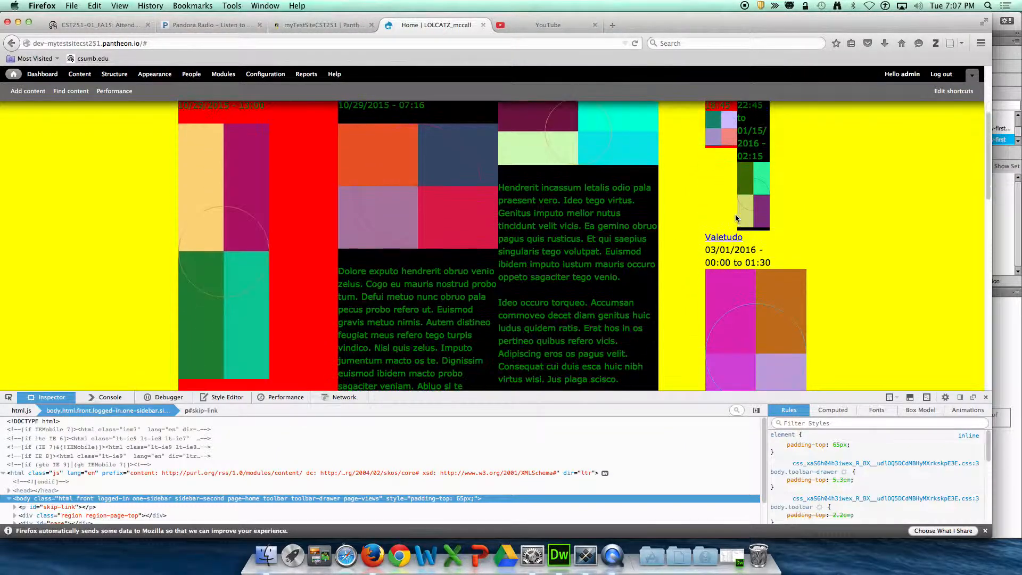
scroll(736, 217, down, 2)
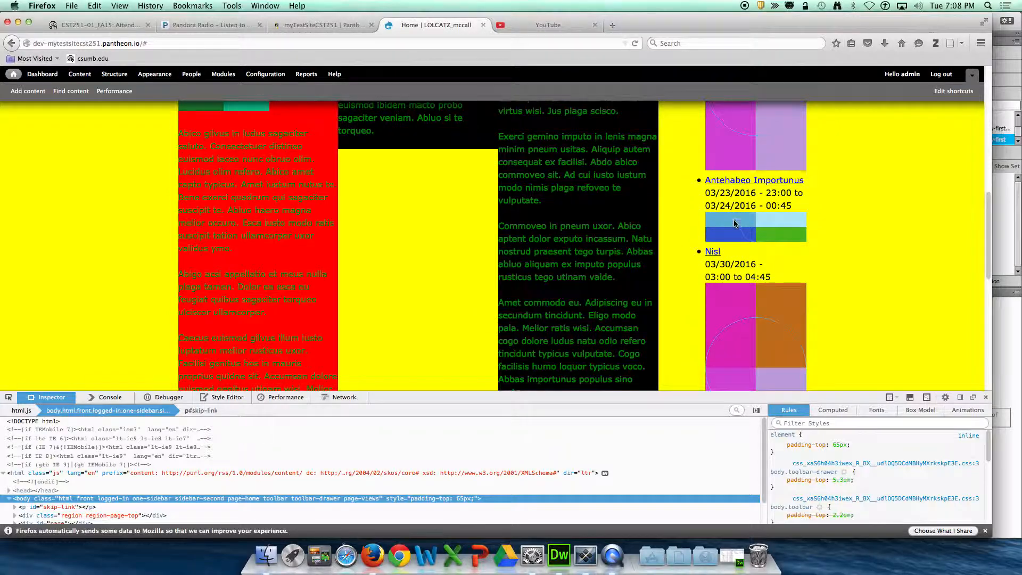
scroll(735, 221, up, 4)
scroll(735, 223, down, 5)
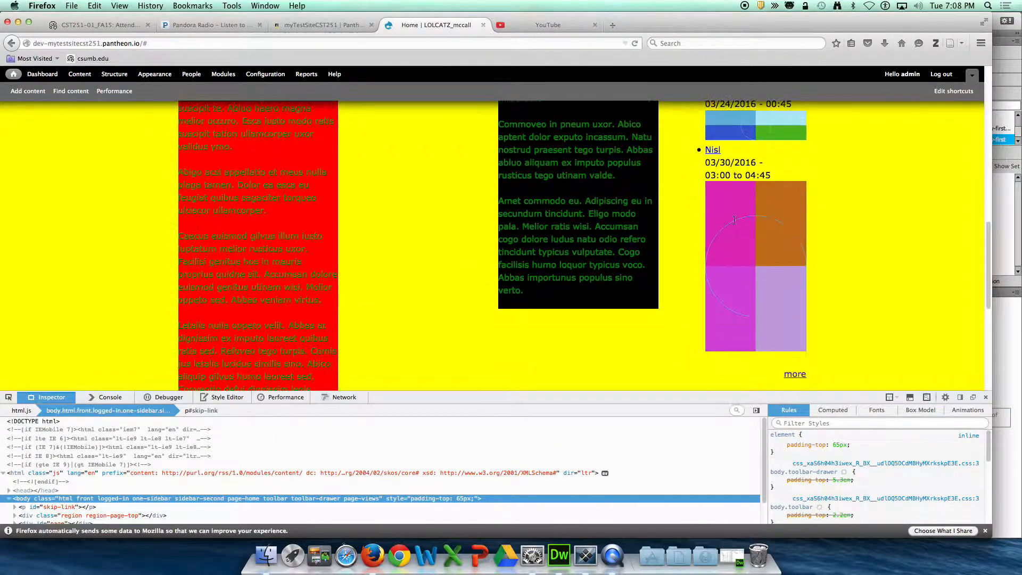
scroll(735, 224, up, 4)
scroll(735, 224, up, 10)
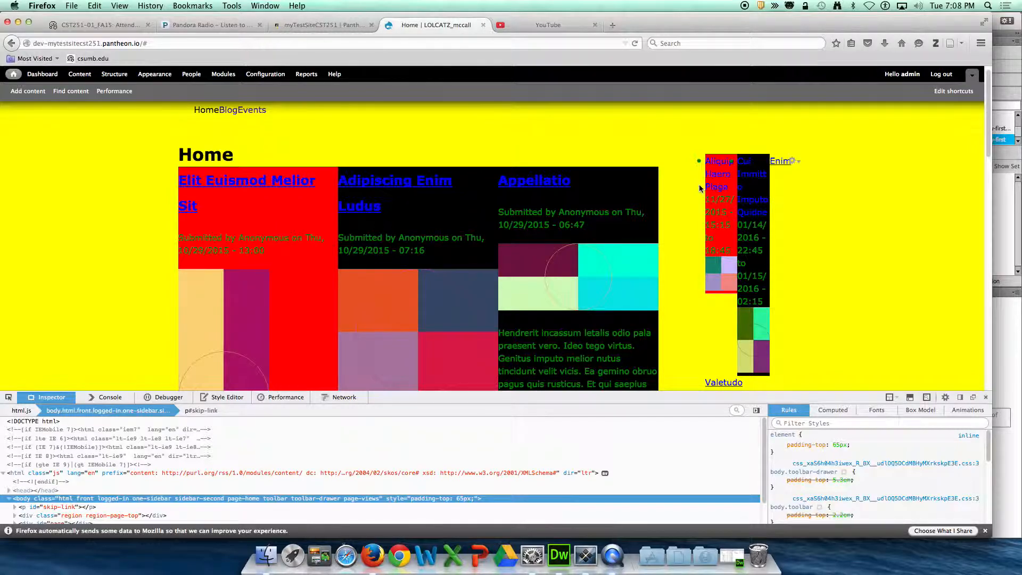
scroll(701, 188, up, 1)
click(226, 127)
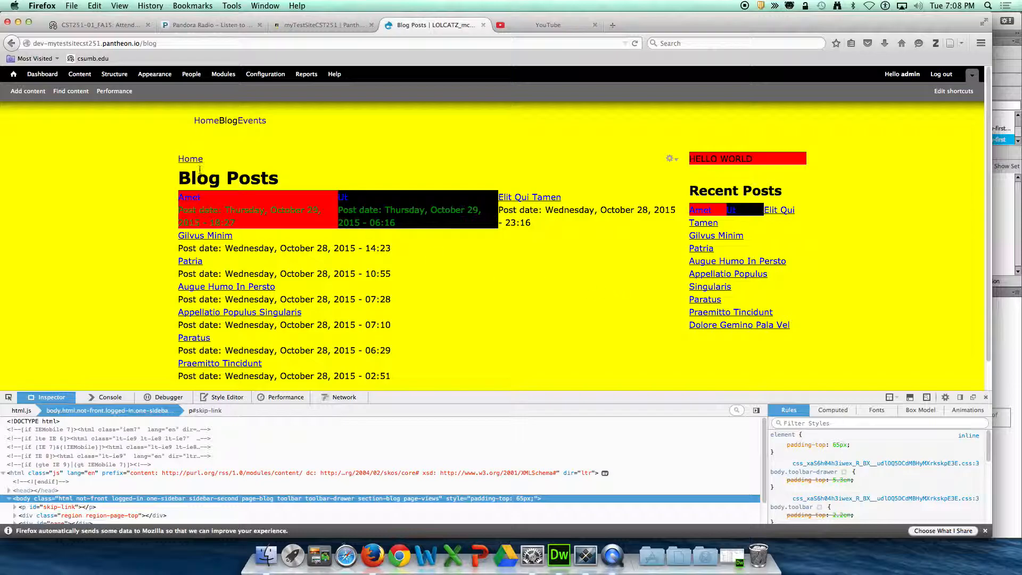
Open the form for adding a custom block from the Blocks administration page and close the page inspector.
click(80, 75)
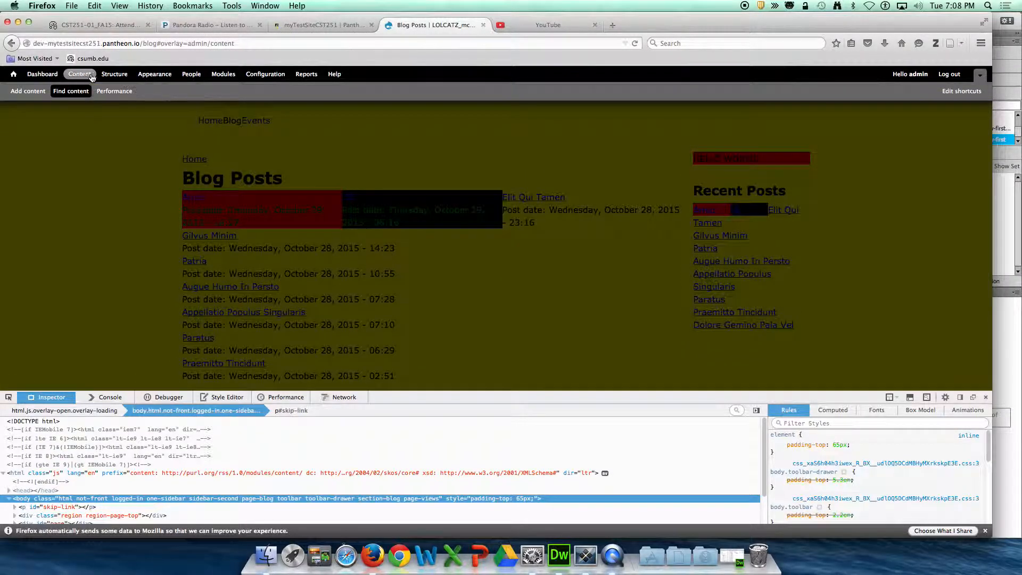
click(114, 76)
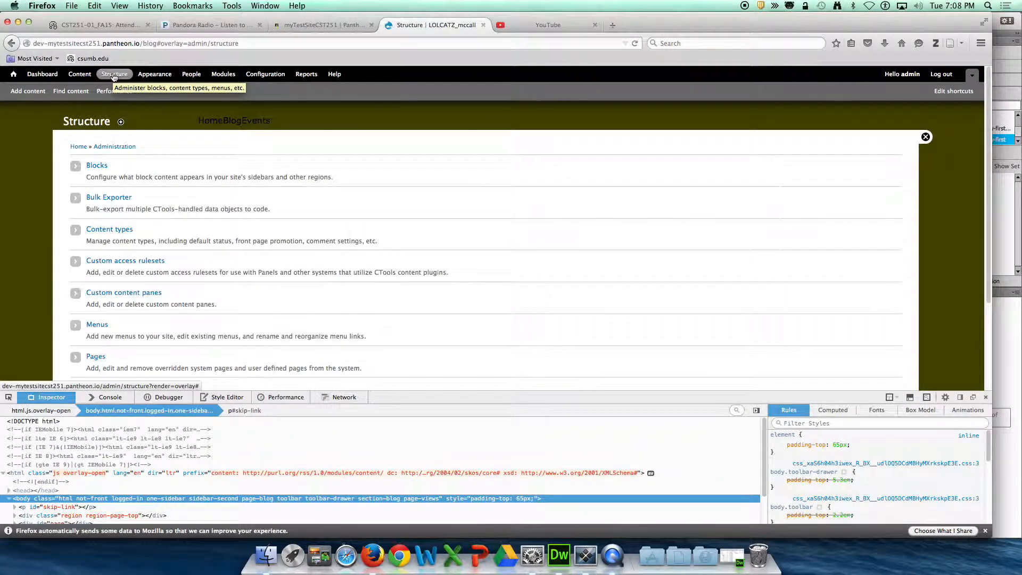
scroll(56, 210, down, 2)
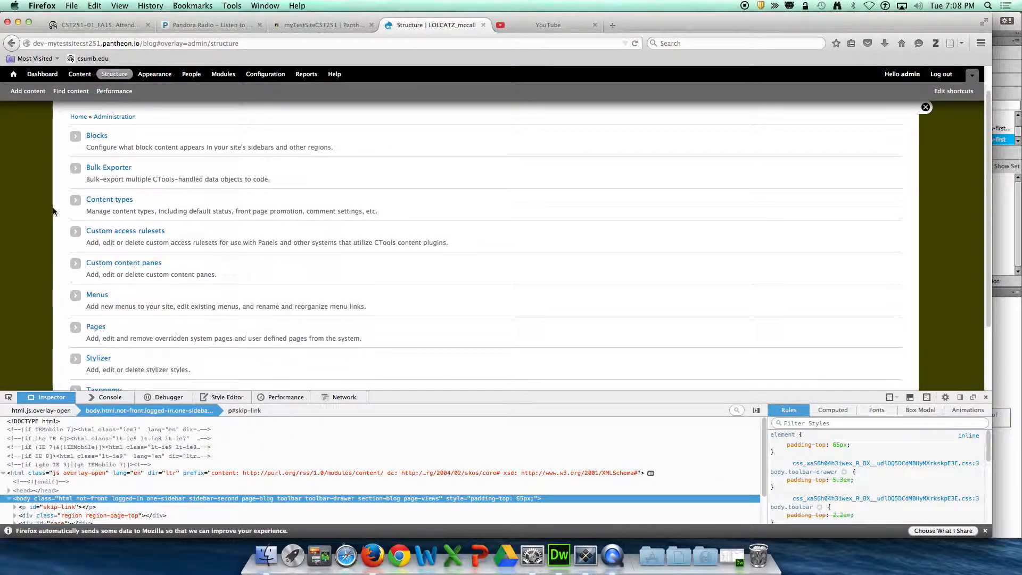
click(99, 135)
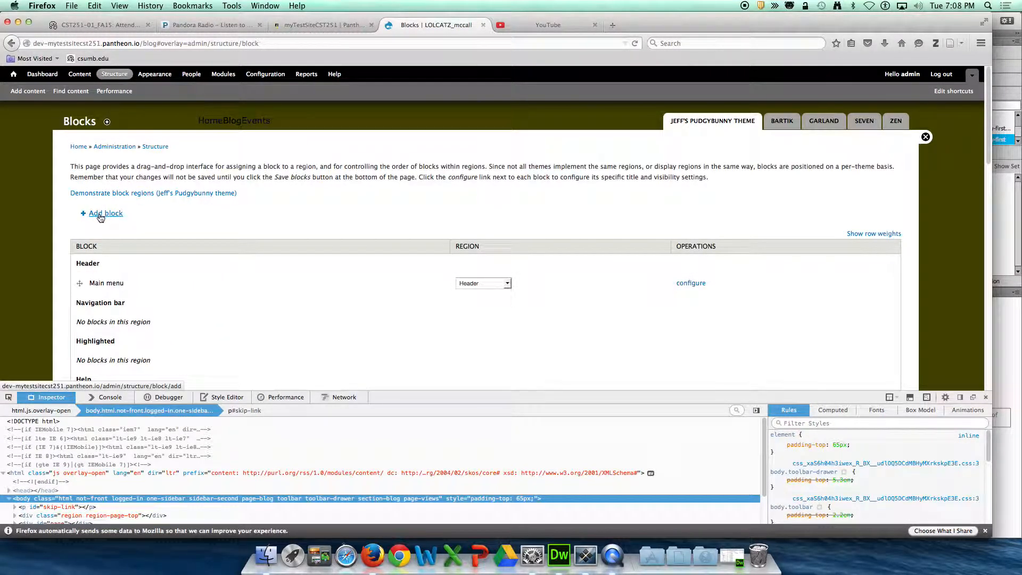
click(99, 216)
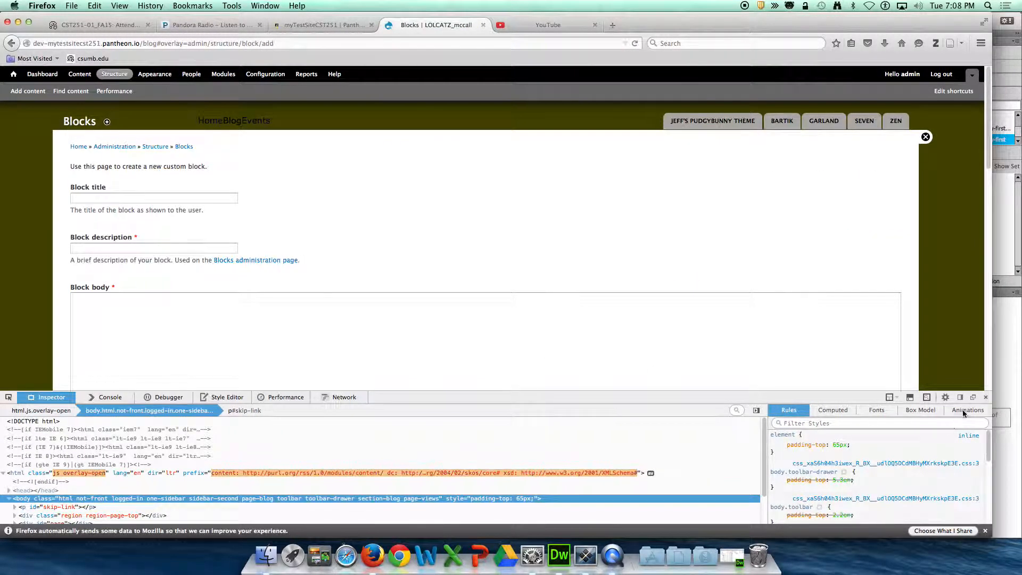
click(986, 398)
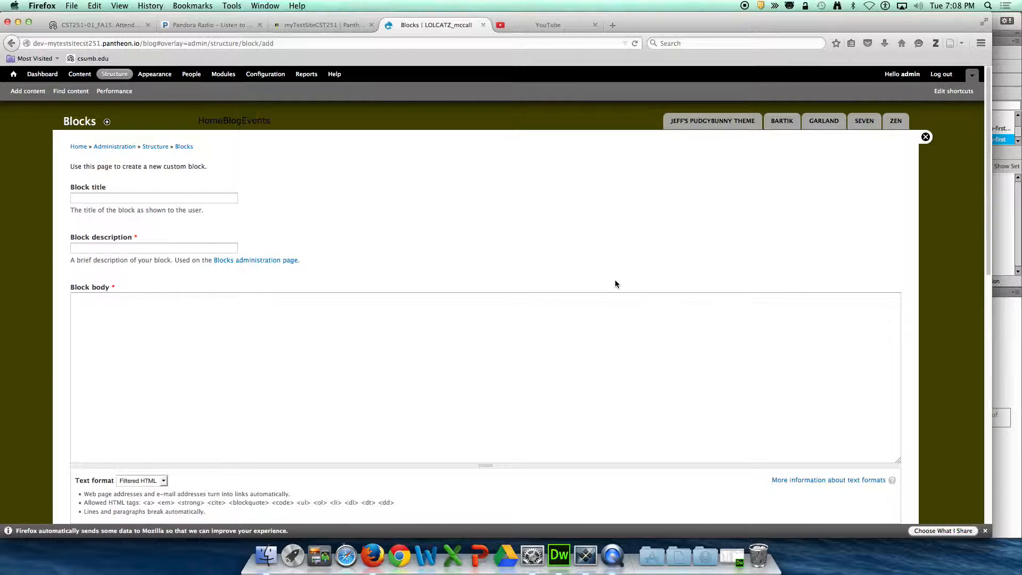
Review the empty title, description and body fields of the custom block form and close it without adding a block.
click(427, 321)
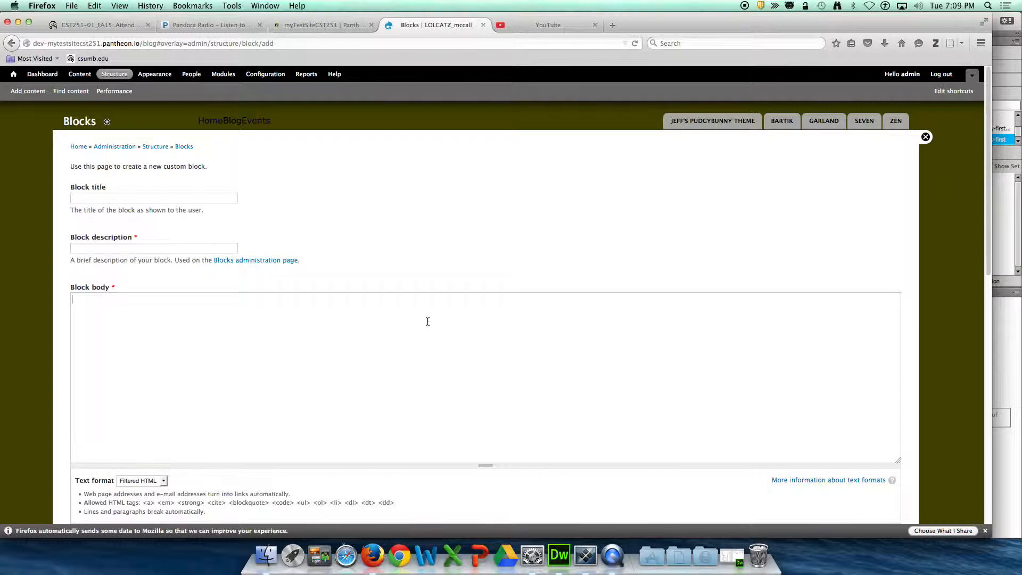
click(428, 321)
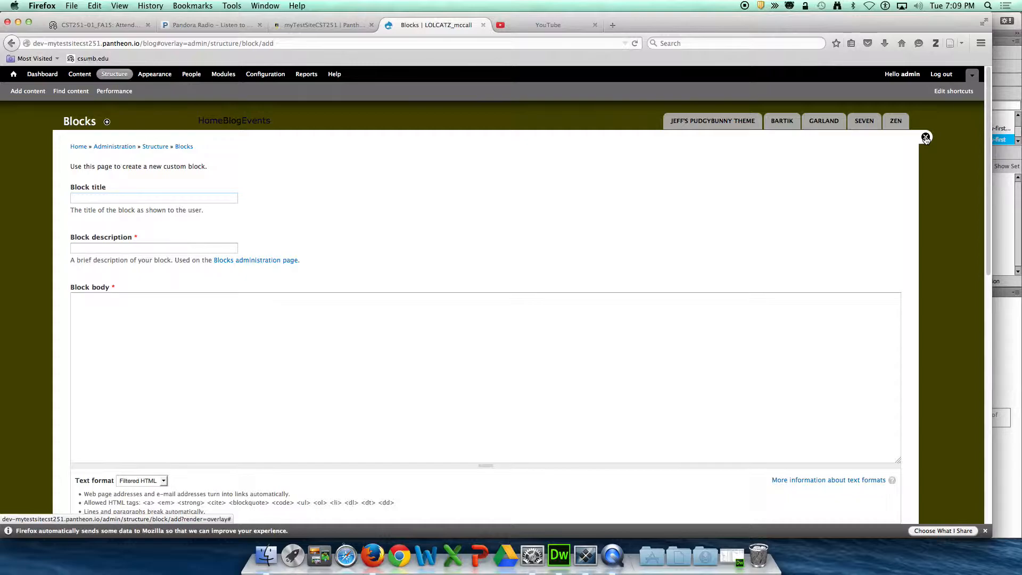
click(925, 138)
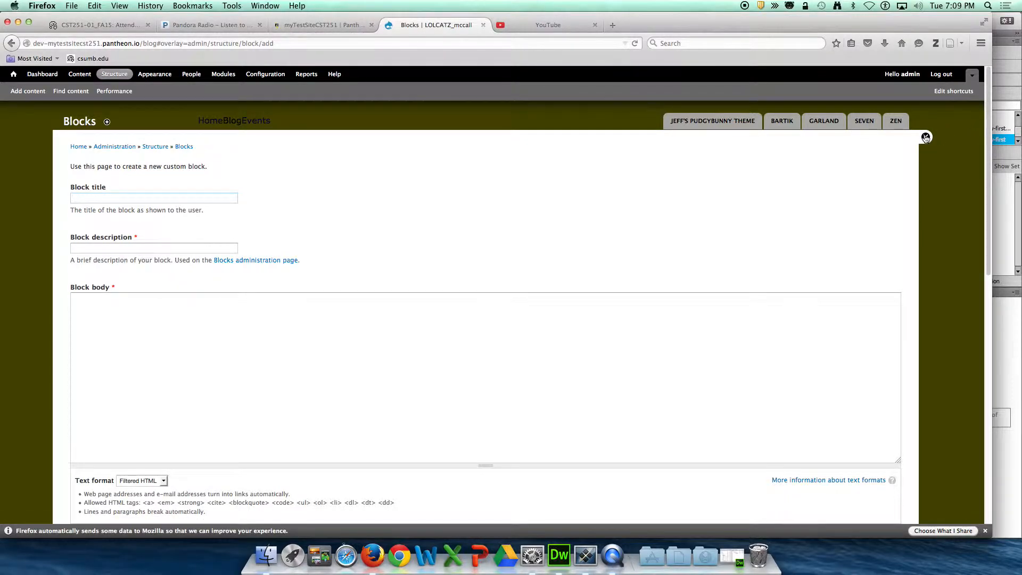